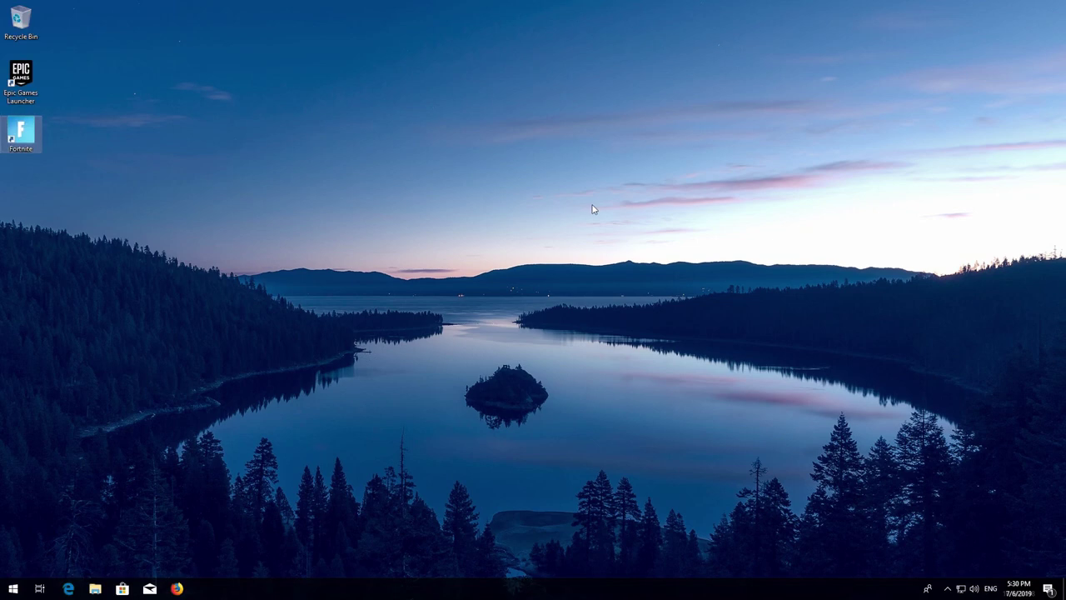
- Search for cmd and launch Command Prompt as administrator, approving the UAC prompt
{"action": "key", "text": "super"}
{"action": "type", "text": "cmd"}
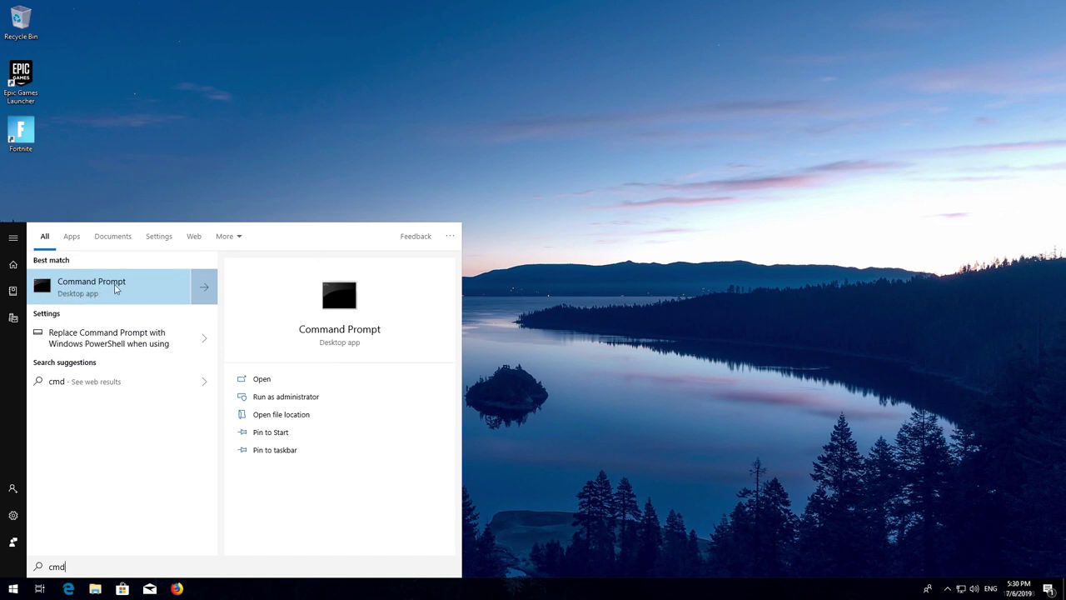
{"action": "right_click", "coordinate": [115, 288]}
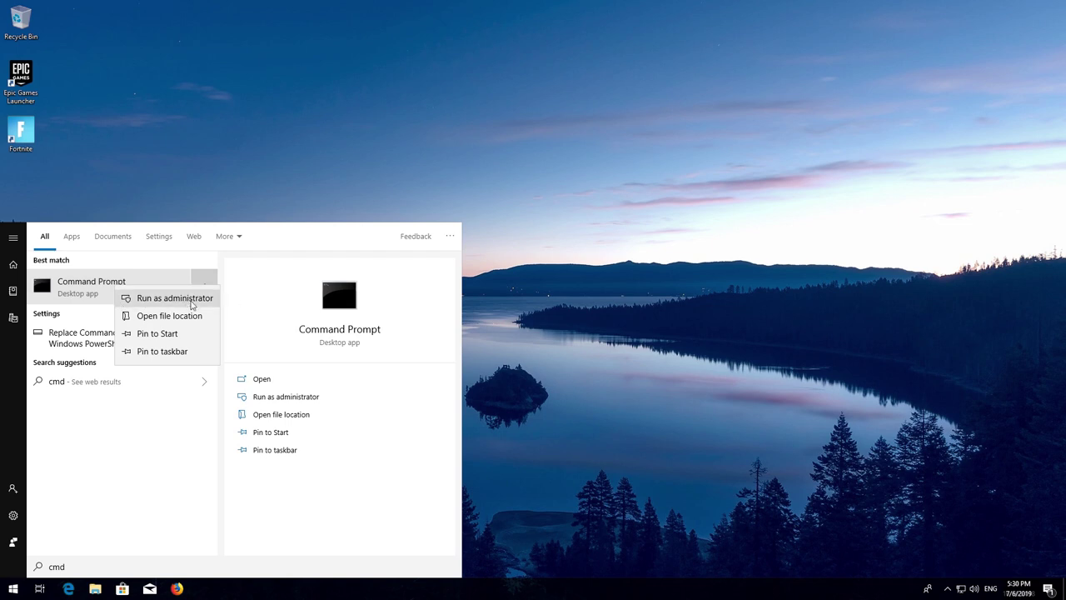
{"action": "left_click", "coordinate": [187, 304]}
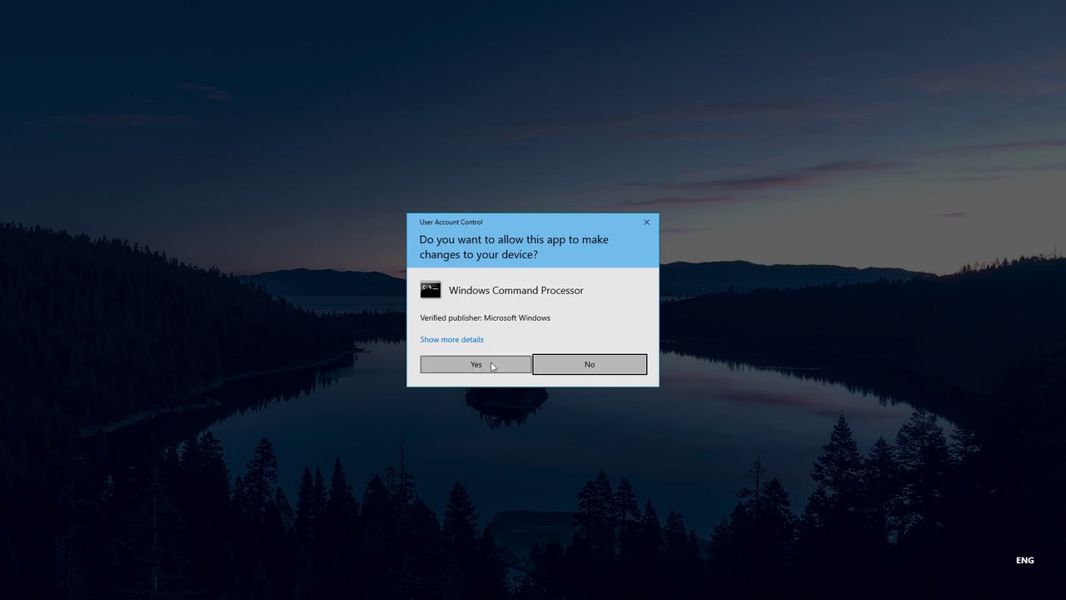
{"action": "left_click", "coordinate": [481, 366]}
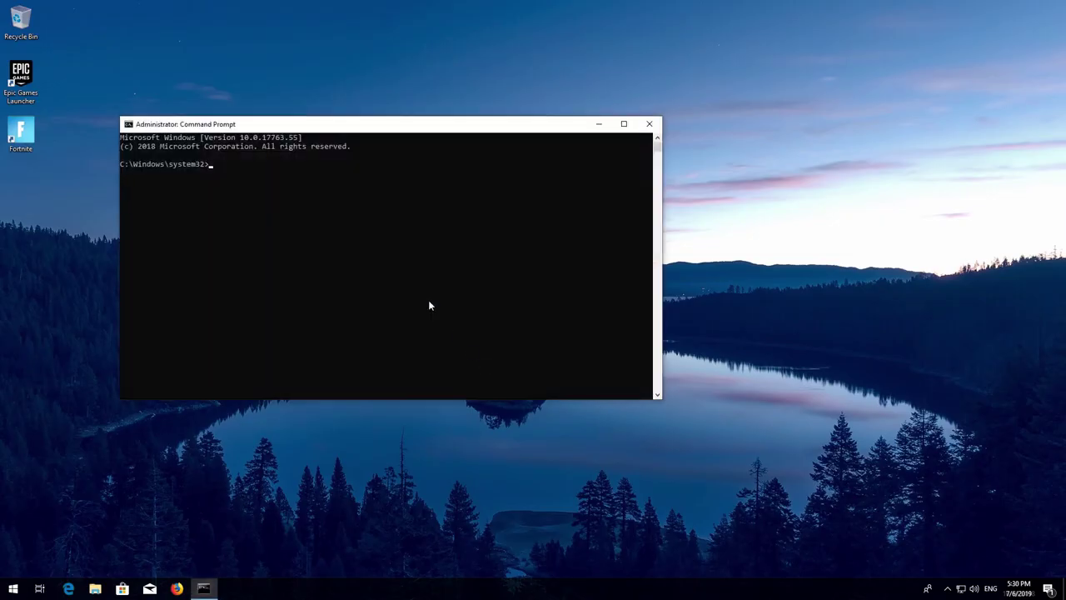
- Run netsh int ip reset C:\resetlog.txt to reset the TCP/IP stack with a log
{"action": "left_click_drag", "start_coordinate": [381, 133], "coordinate": [541, 151]}
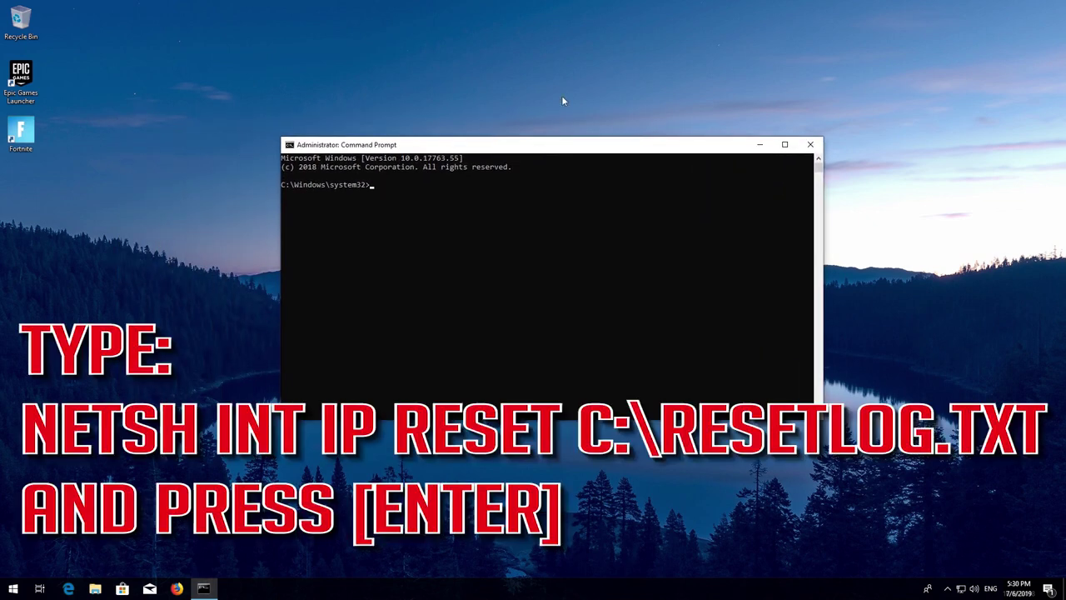
{"action": "type", "text": "netsh int ip reset C:\\resetlog.txt"}
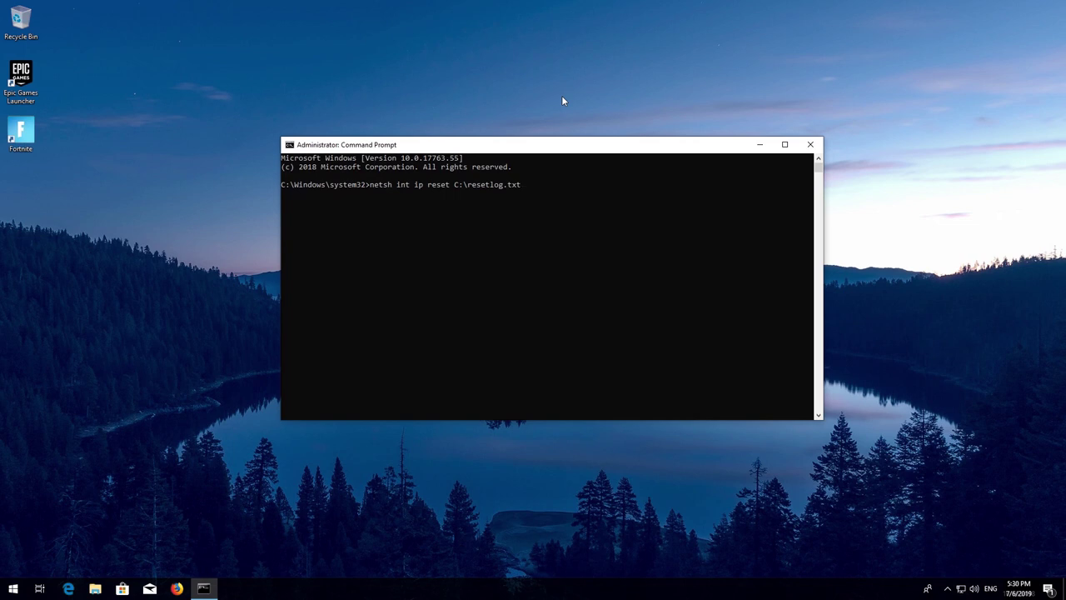
{"action": "key", "text": "Return"}
{"action": "type", "text": "netsh win"}
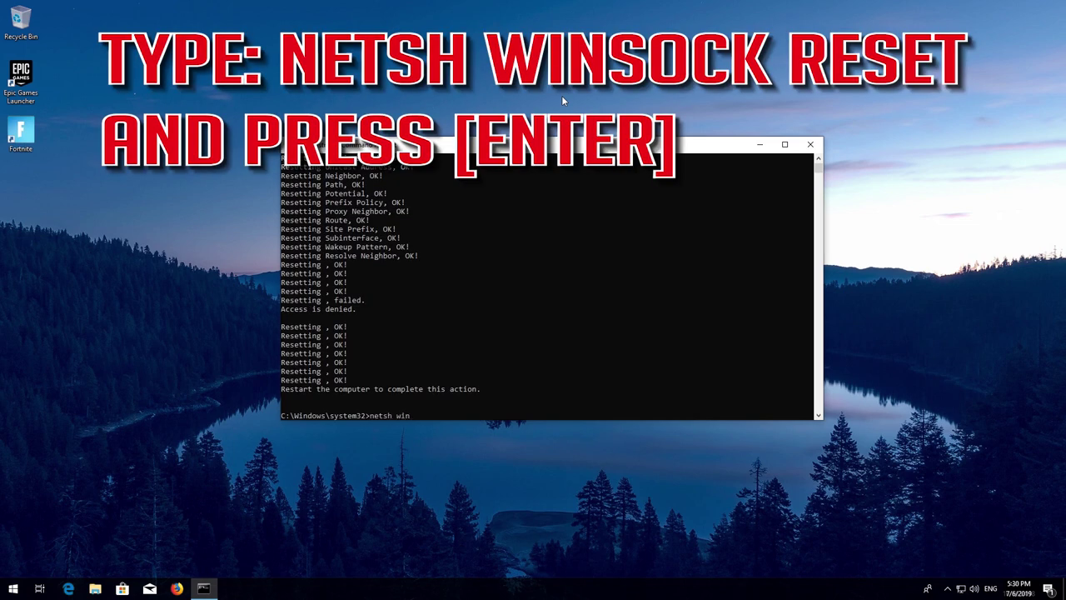
{"action": "type", "text": "sock reset"}
- Run netsh winsock reset and ipconfig /flushdns, then exit Command Prompt
{"action": "key", "text": "Return"}
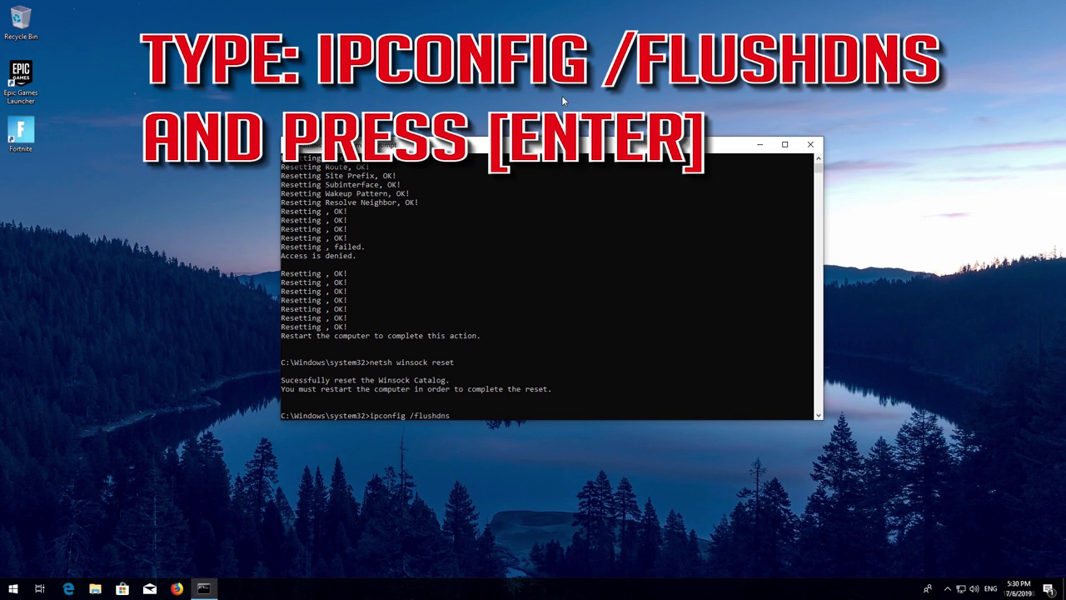
{"action": "key", "text": "Return"}
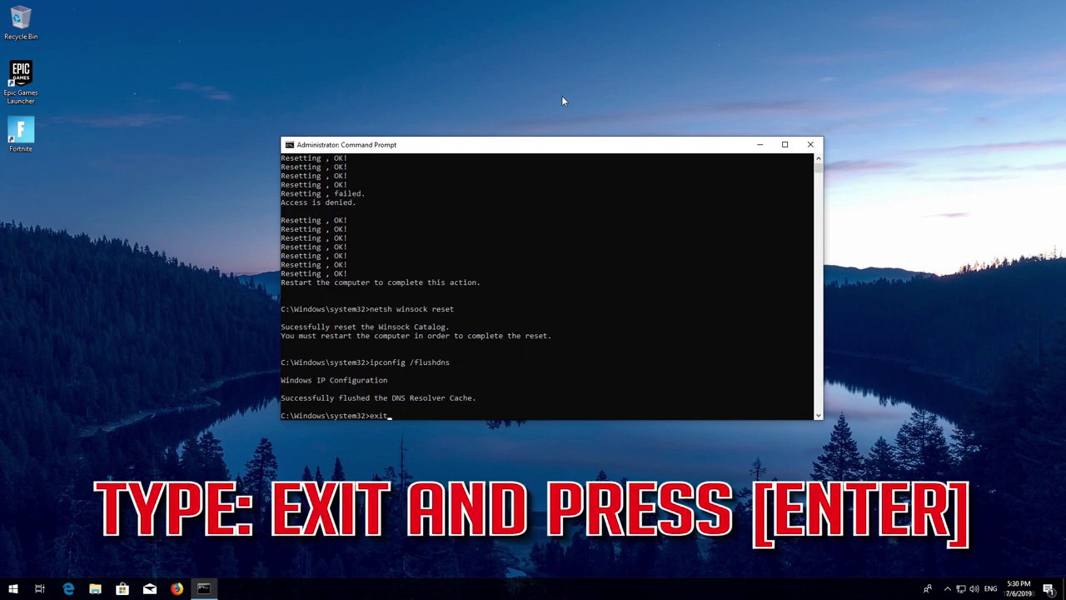
{"action": "key", "text": "Return"}
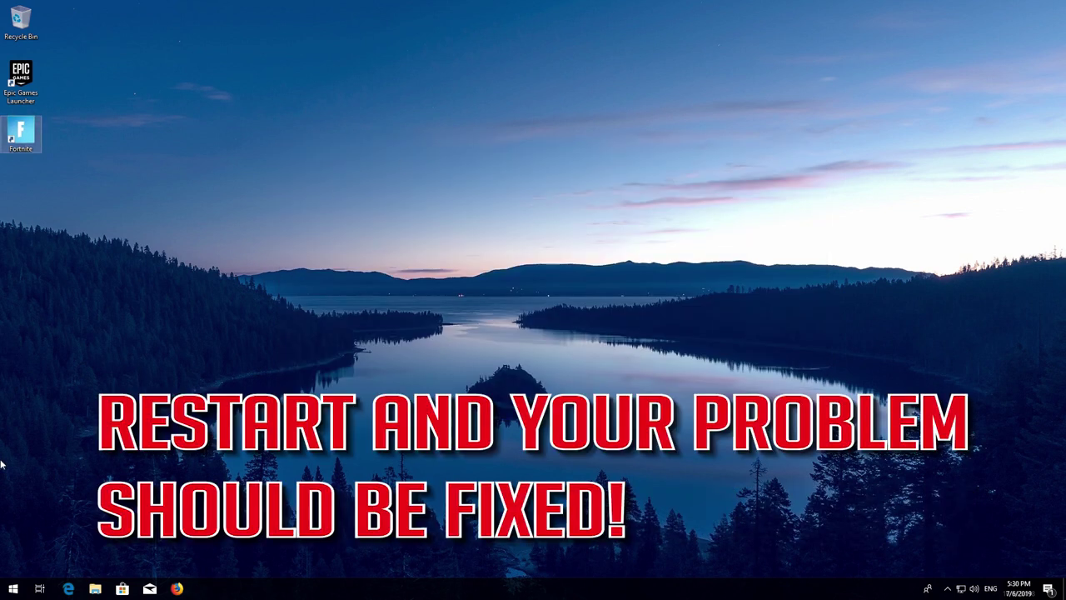
- Restart the PC from the Start menu's Power options
{"action": "left_click", "coordinate": [13, 588]}
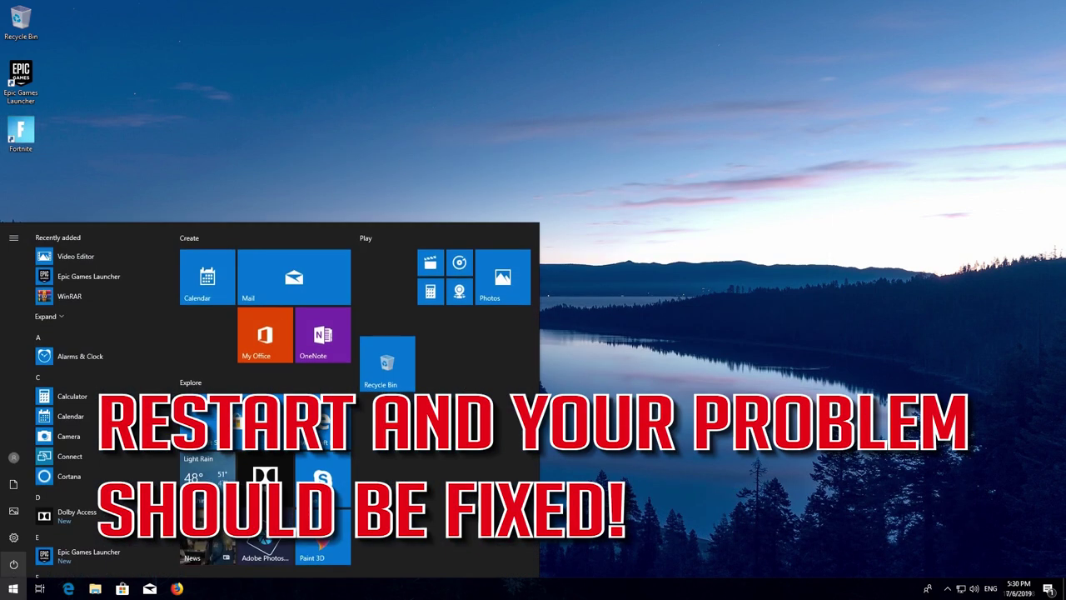
{"action": "left_click", "coordinate": [13, 564]}
{"action": "left_click", "coordinate": [19, 534]}
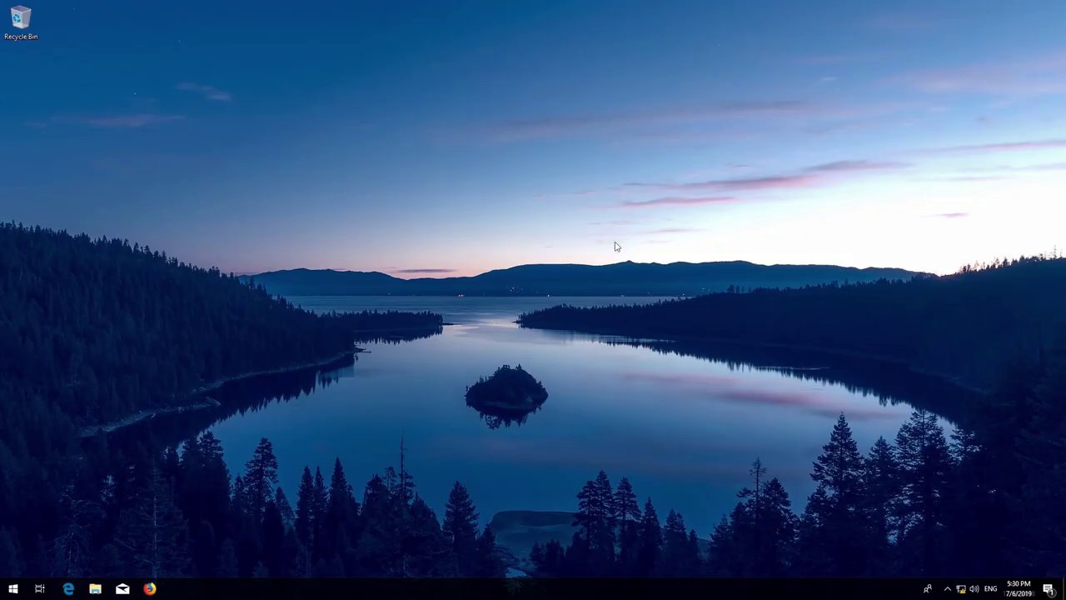
- Search for 'device manager' in Start and open Device Manager
{"action": "key", "text": "super"}
{"action": "type", "text": "device"}
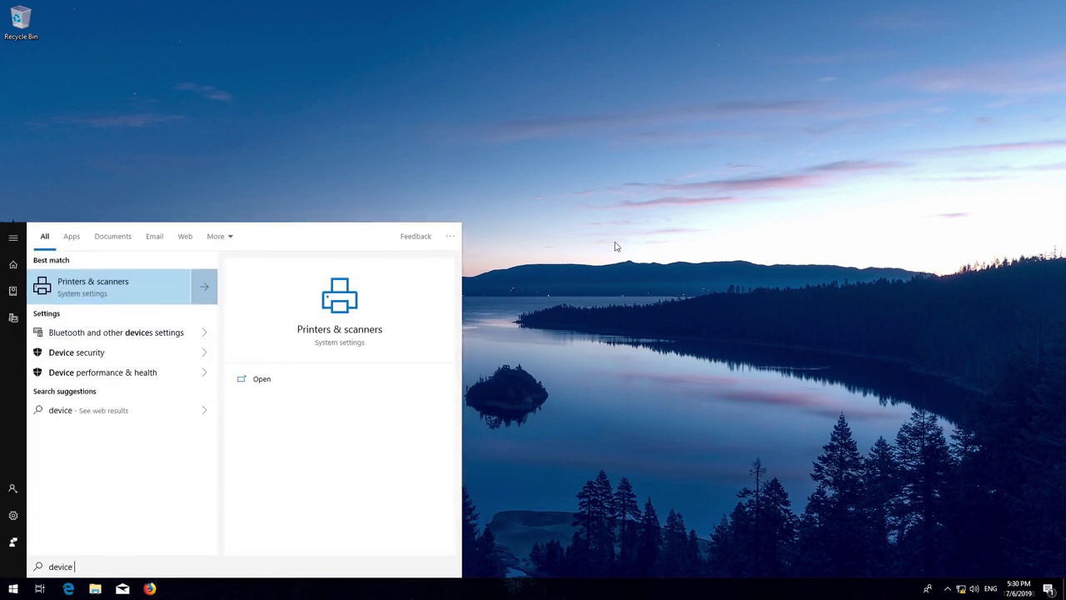
{"action": "type", "text": " manager"}
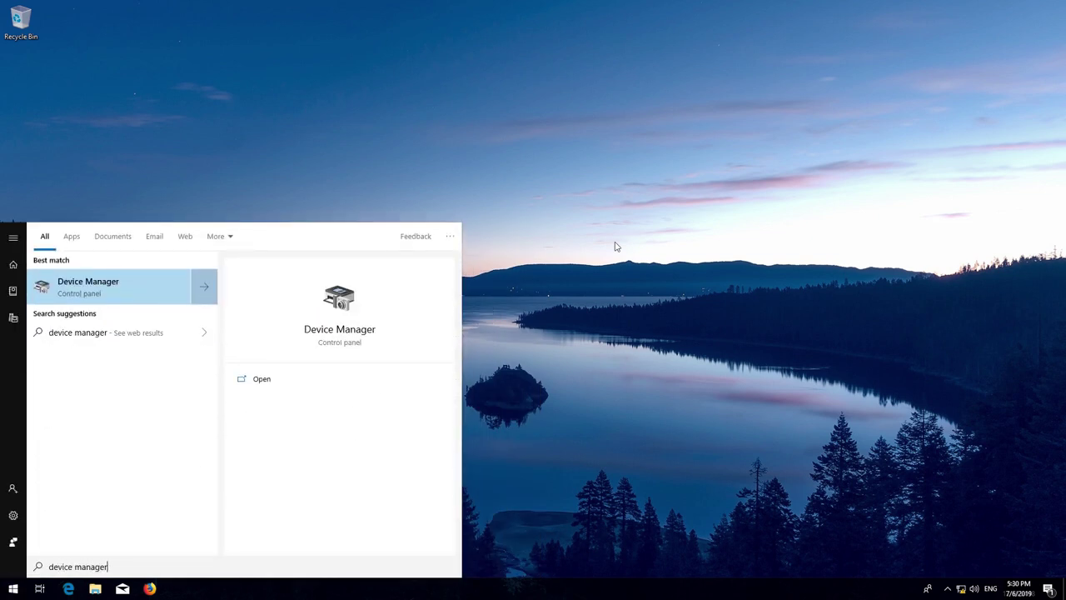
{"action": "left_click", "coordinate": [109, 288]}
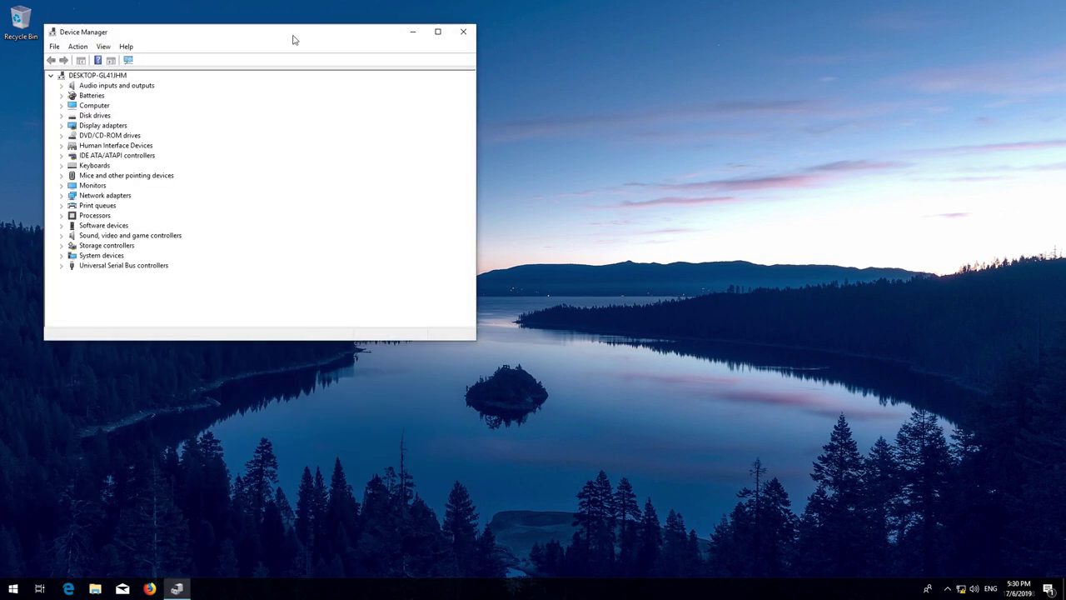
- Uninstall the Intel(R) PRO/1000 MT Desktop Adapter under Network adapters, then close Device Manager
{"action": "left_click_drag", "start_coordinate": [292, 38], "coordinate": [522, 106]}
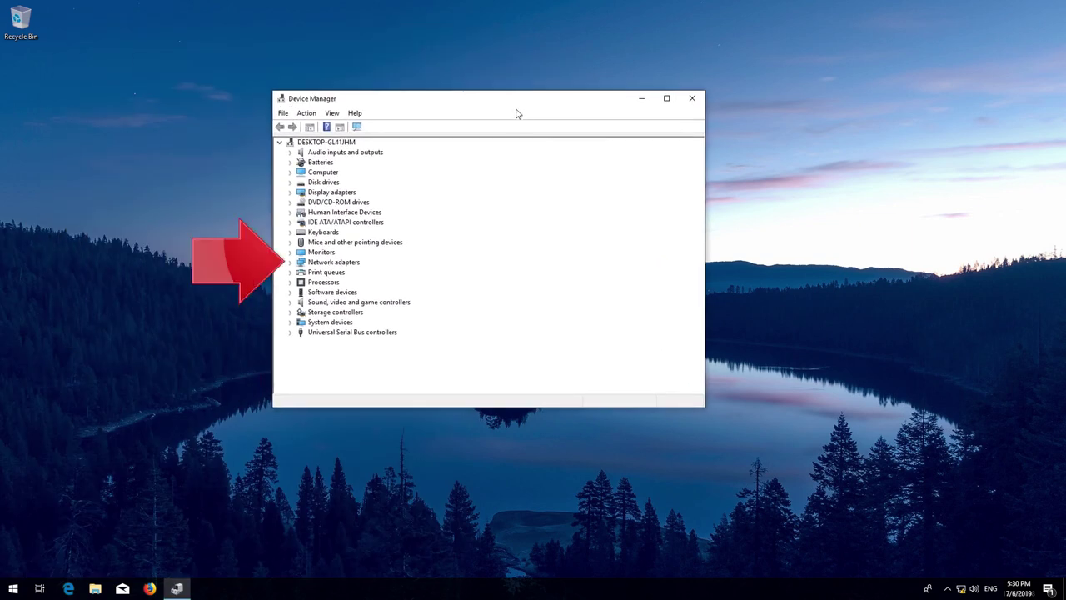
{"action": "left_click", "coordinate": [333, 262]}
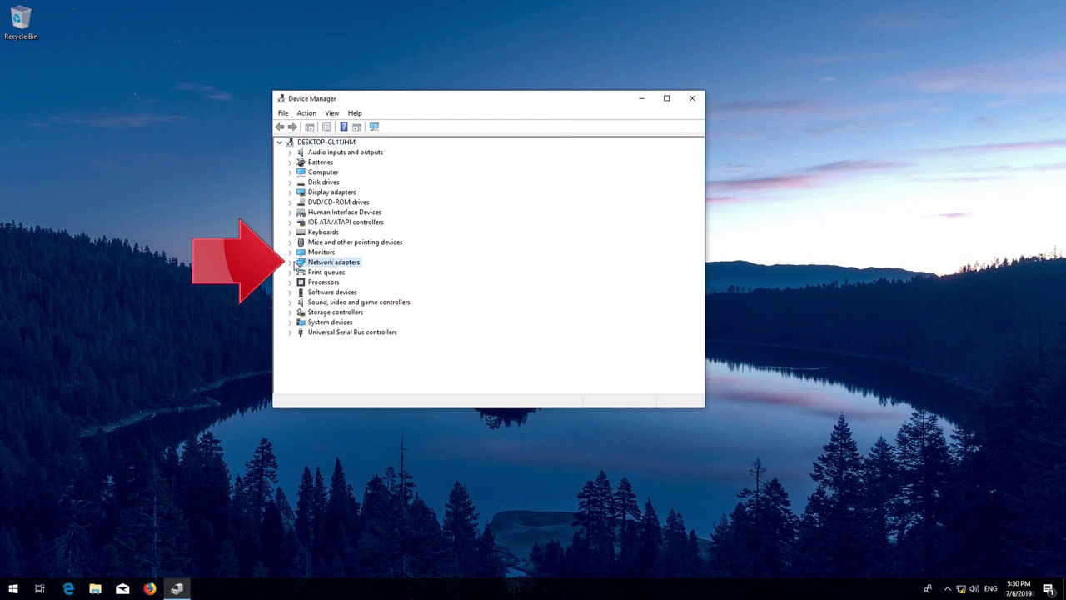
{"action": "left_click", "coordinate": [292, 263]}
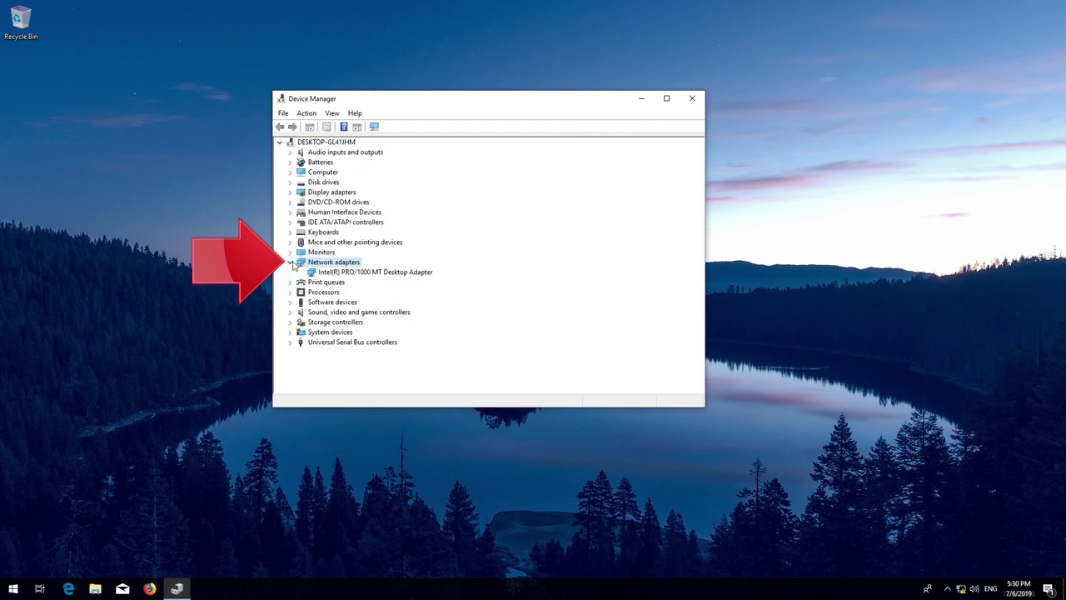
{"action": "left_click", "coordinate": [335, 273]}
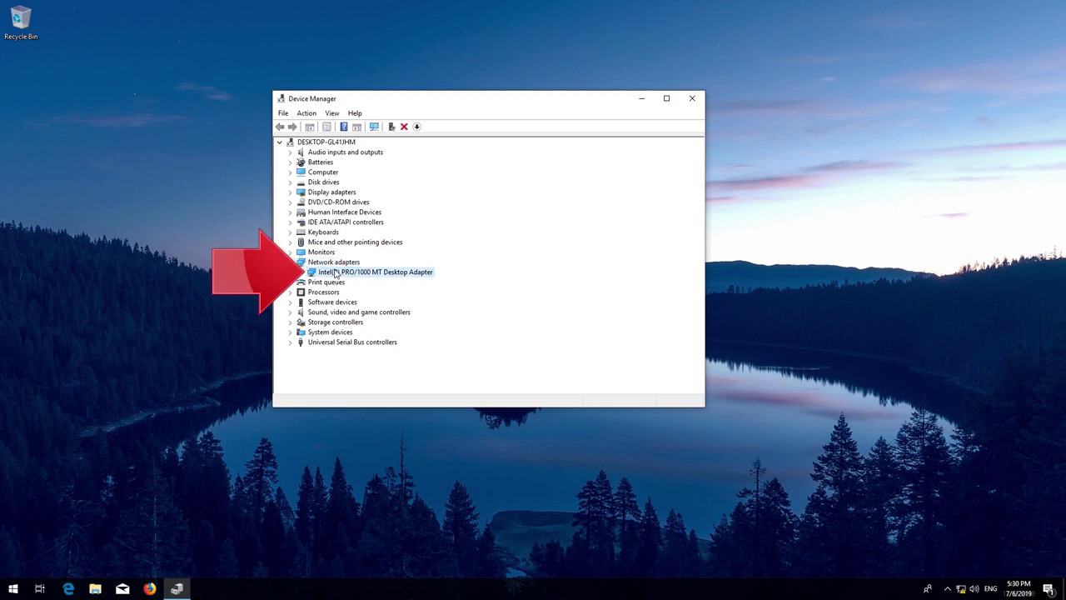
{"action": "right_click", "coordinate": [336, 273]}
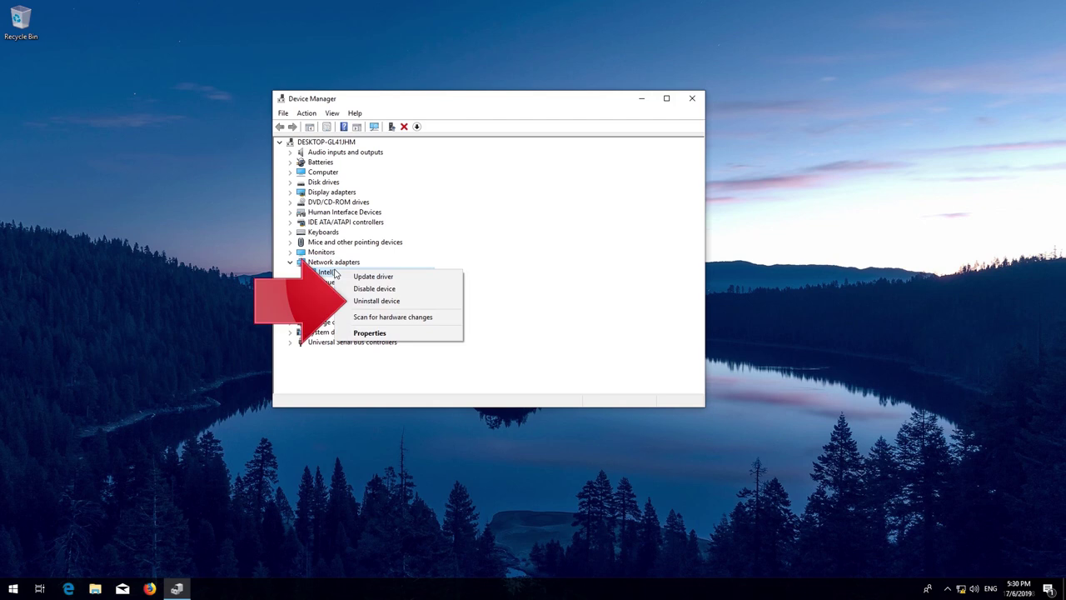
{"action": "left_click", "coordinate": [378, 302]}
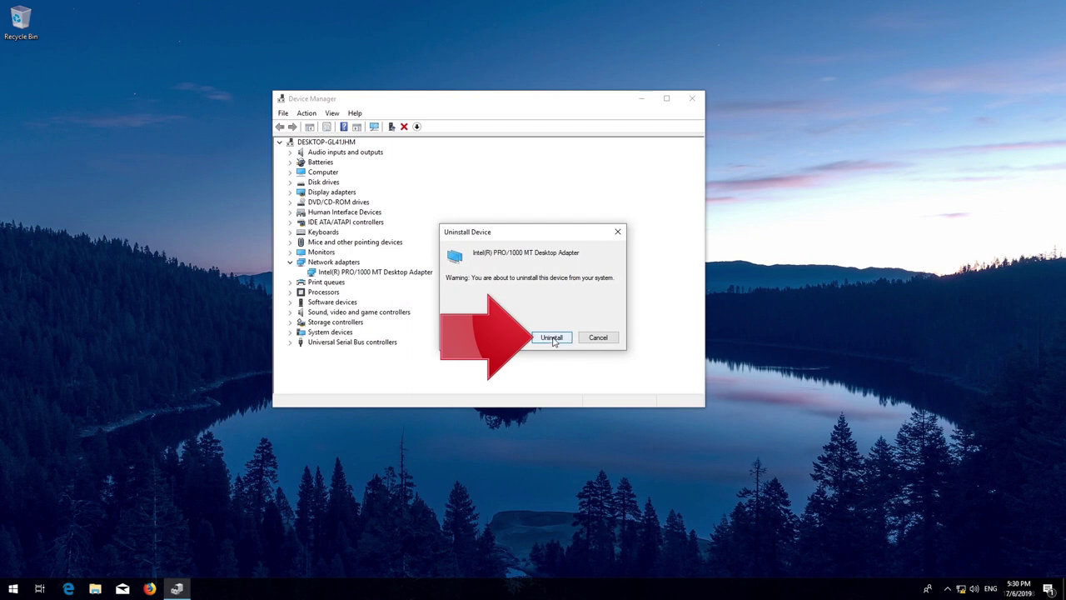
{"action": "left_click", "coordinate": [552, 338]}
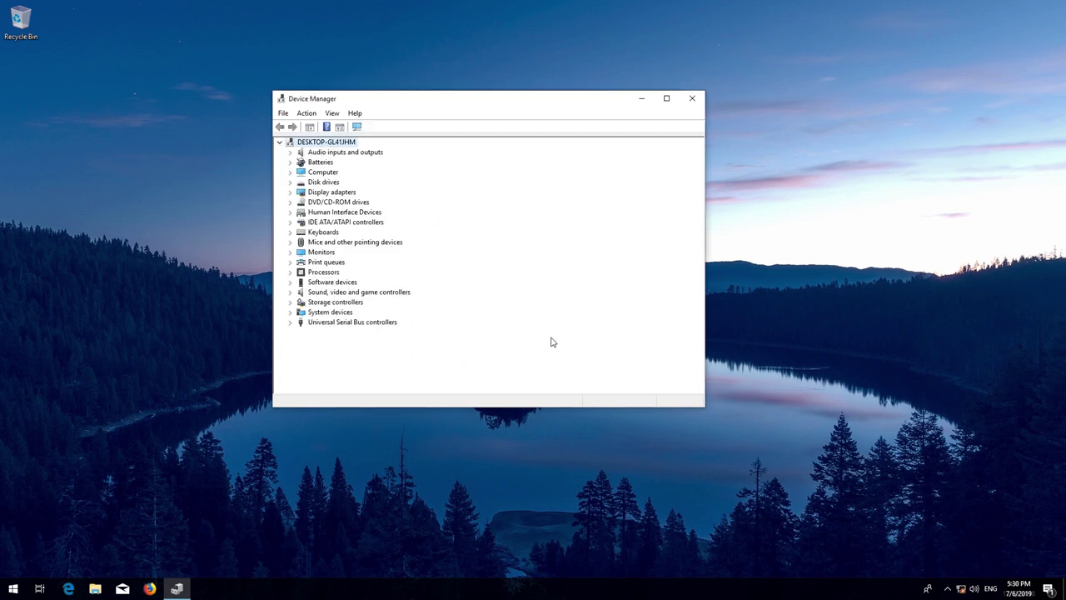
{"action": "left_click", "coordinate": [691, 100]}
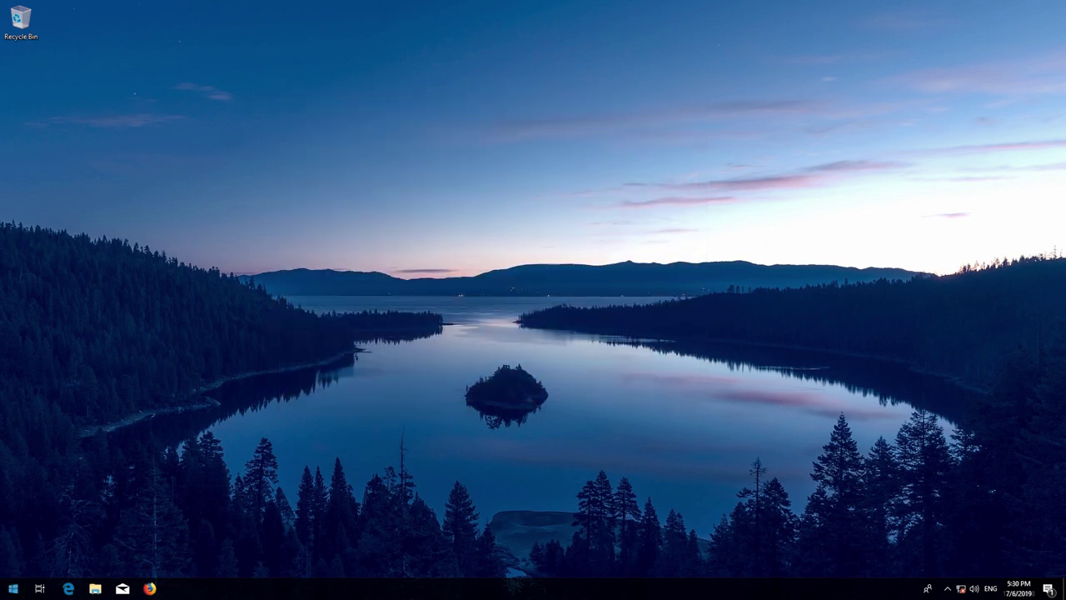
- Restart the computer again from the Start menu's Power options
{"action": "left_click", "coordinate": [13, 588]}
{"action": "left_click", "coordinate": [14, 564]}
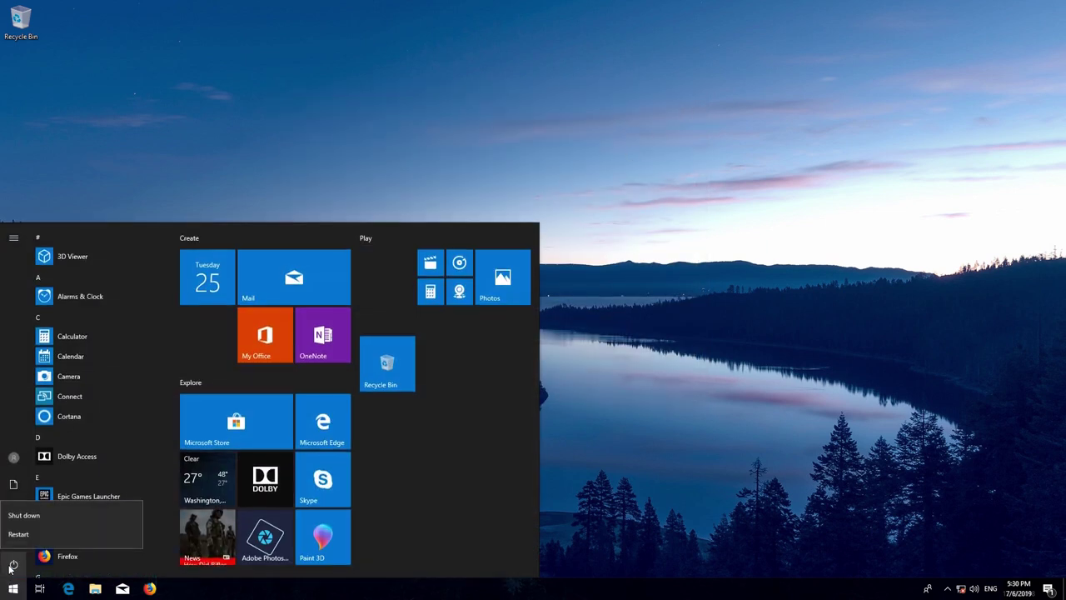
{"action": "left_click", "coordinate": [27, 537]}
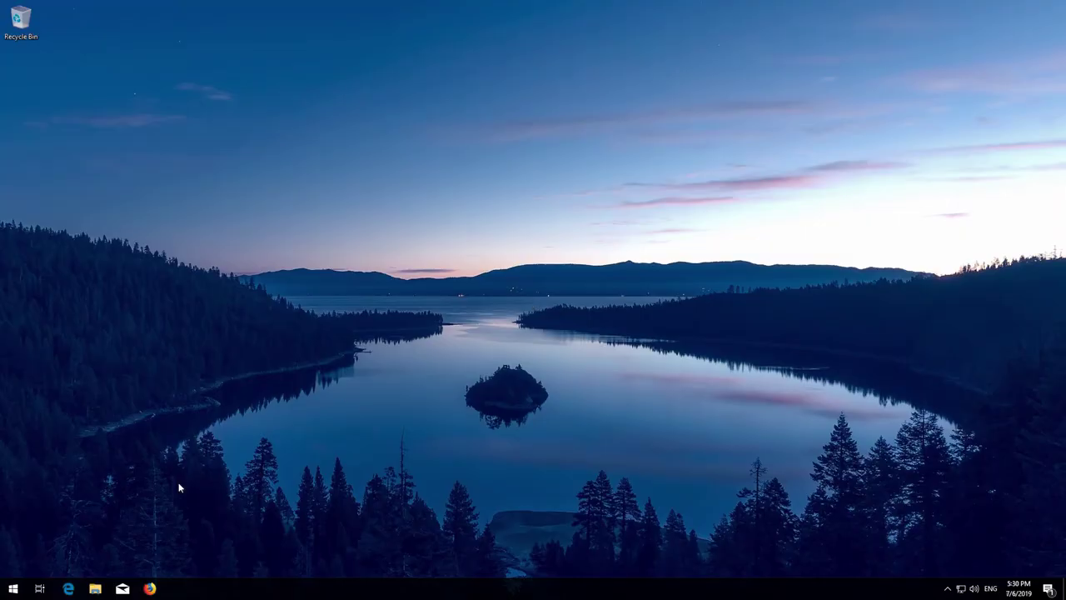
- Open the Start menu from the taskbar
{"action": "left_click", "coordinate": [13, 588]}
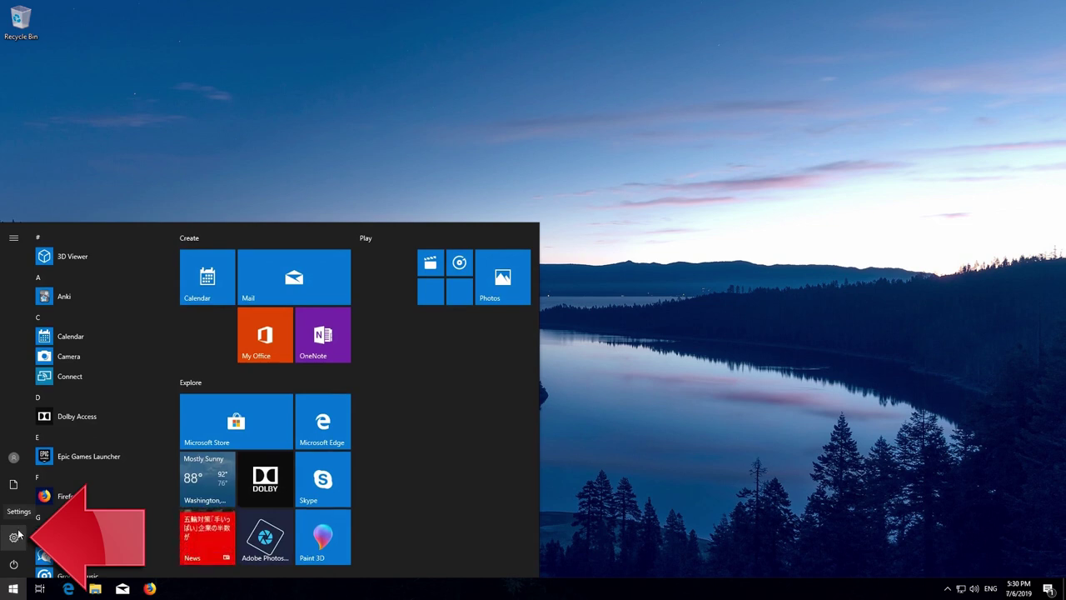
- Go to Settings > Network & Internet Status and scroll down to Network reset
{"action": "left_click", "coordinate": [17, 533]}
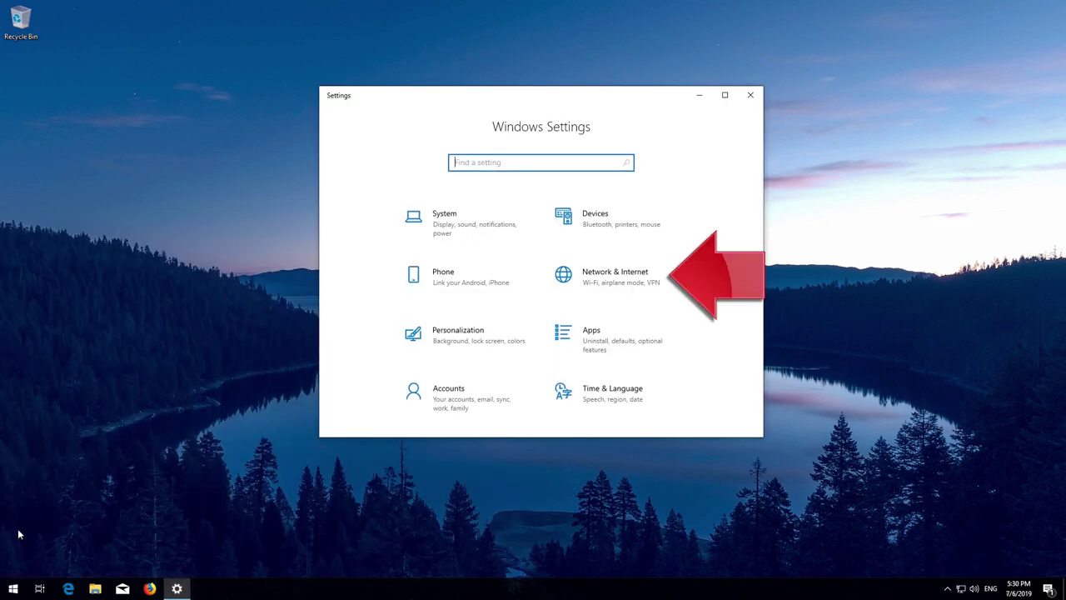
{"action": "left_click", "coordinate": [628, 279]}
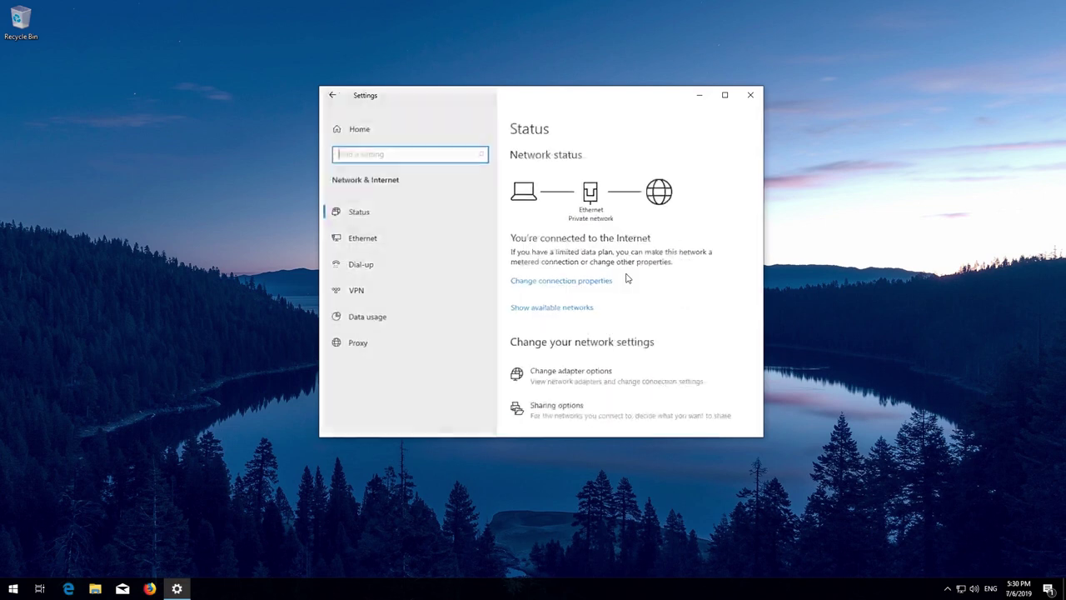
{"action": "scroll", "coordinate": [627, 278], "scroll_direction": "down", "scroll_amount": 5}
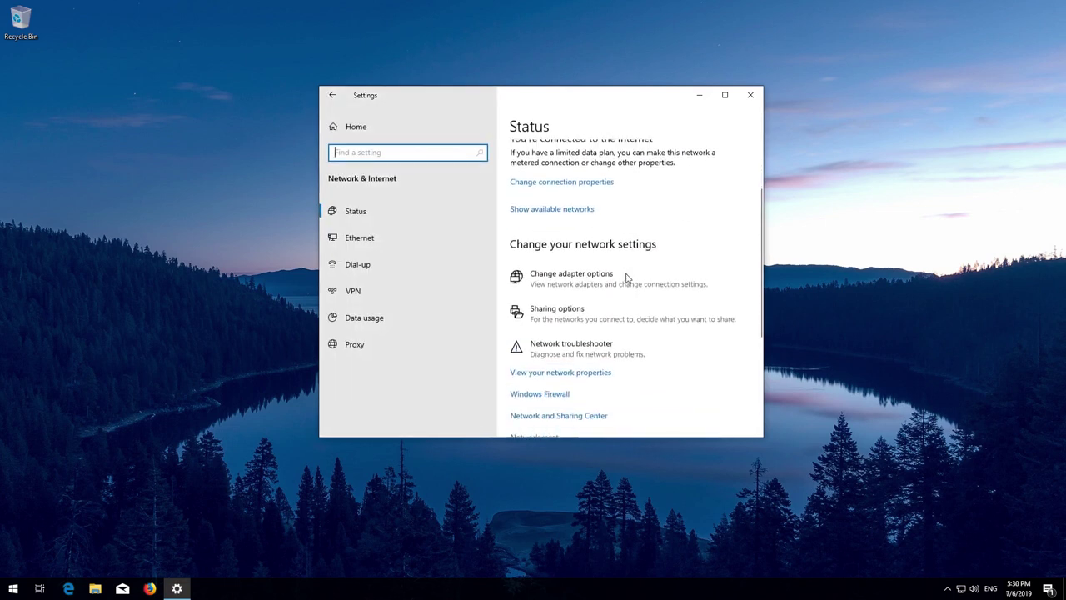
{"action": "scroll", "coordinate": [627, 278], "scroll_direction": "down", "scroll_amount": 1}
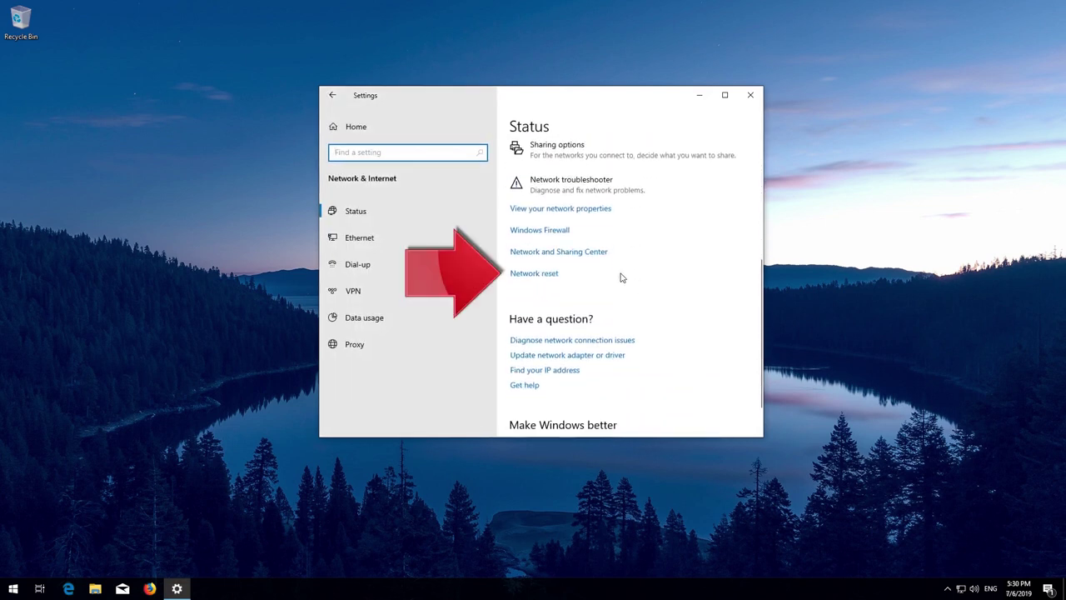
- Run Network reset with Reset now and confirm with Yes
{"action": "left_click", "coordinate": [537, 274]}
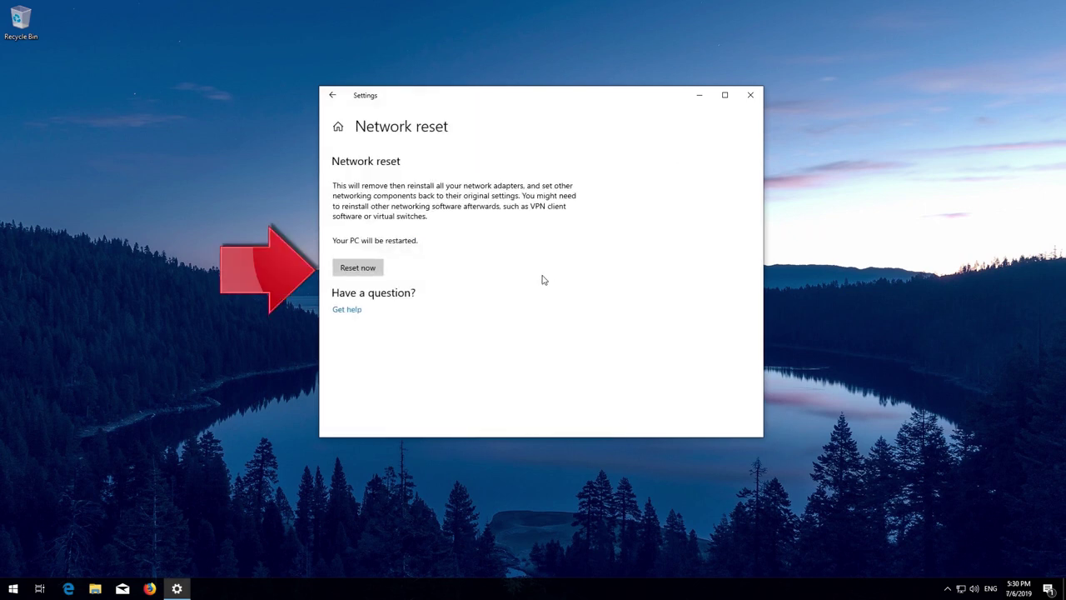
{"action": "left_click", "coordinate": [359, 267]}
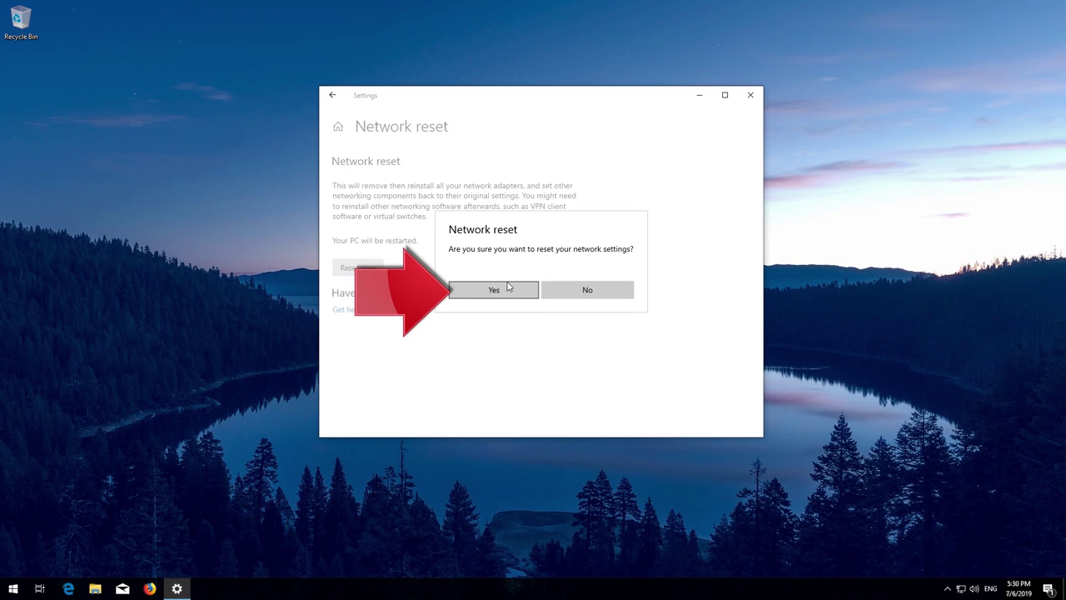
{"action": "left_click", "coordinate": [508, 289]}
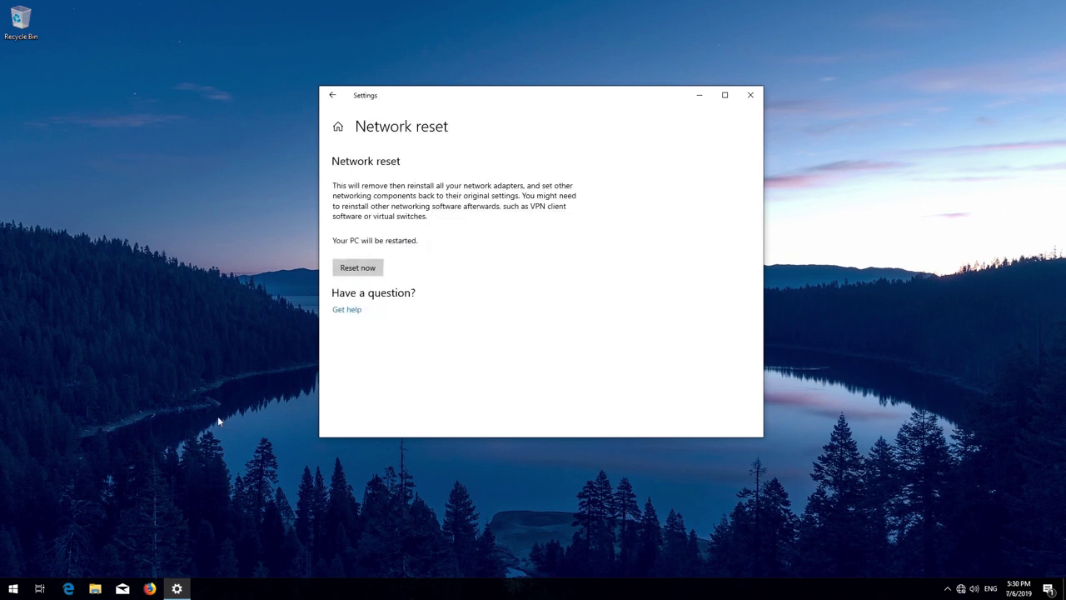
- Restart the PC from the Start menu's power options
{"action": "left_click", "coordinate": [10, 585]}
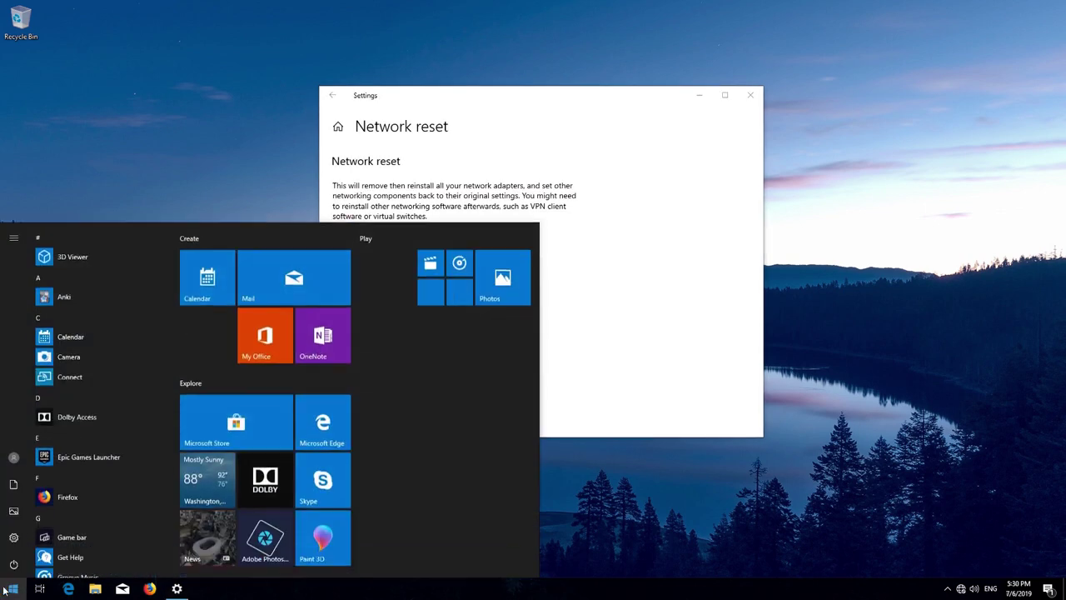
{"action": "left_click", "coordinate": [13, 566]}
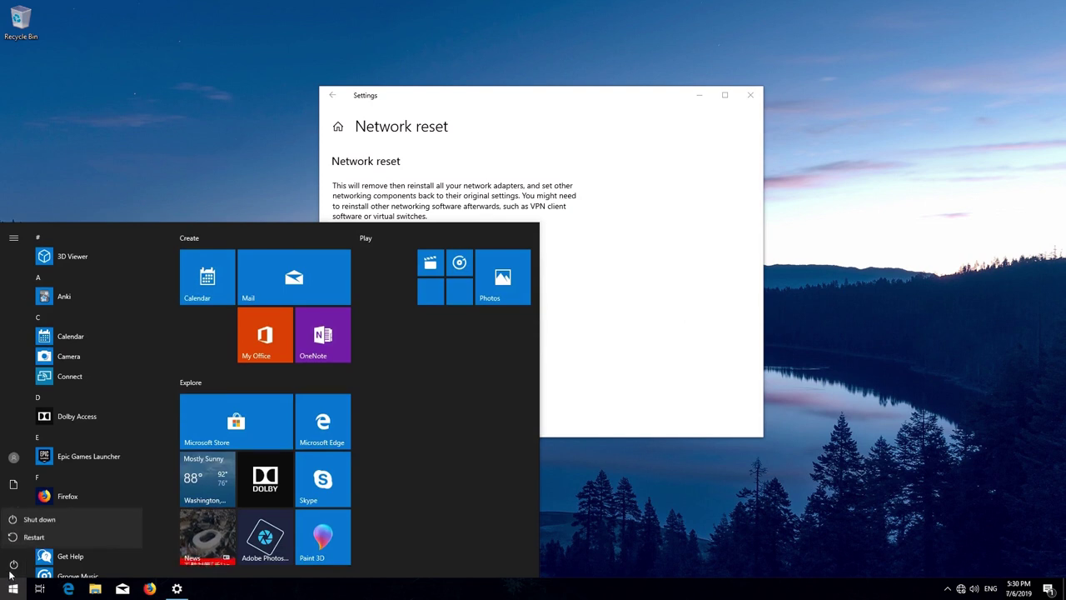
{"action": "left_click", "coordinate": [35, 536]}
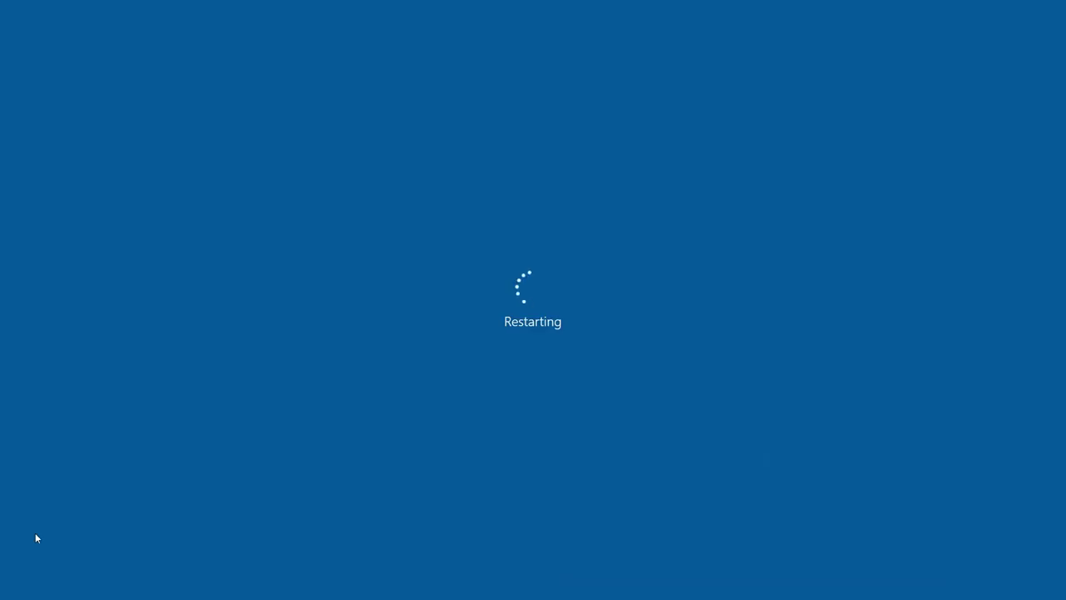